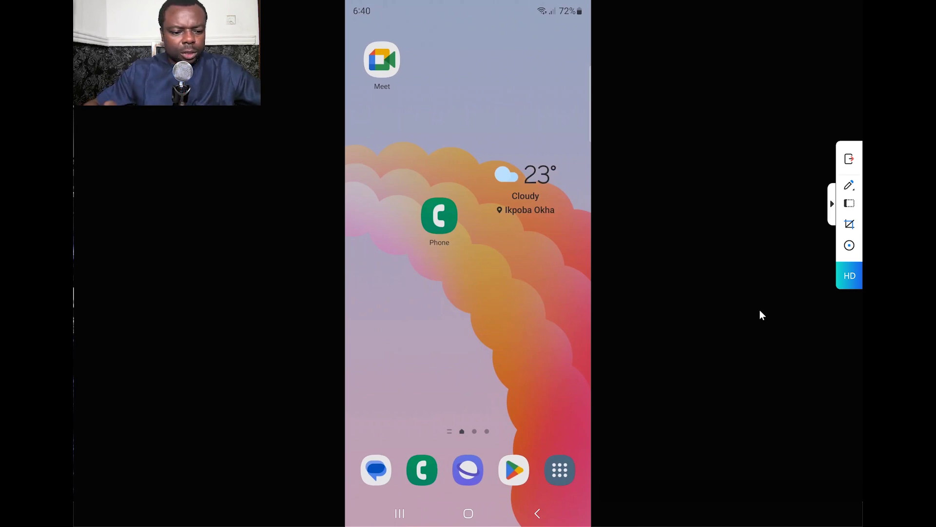
- Launch the Binance app from the app drawer to reach its Home page
left_click_drag(525, 405, 523, 332)
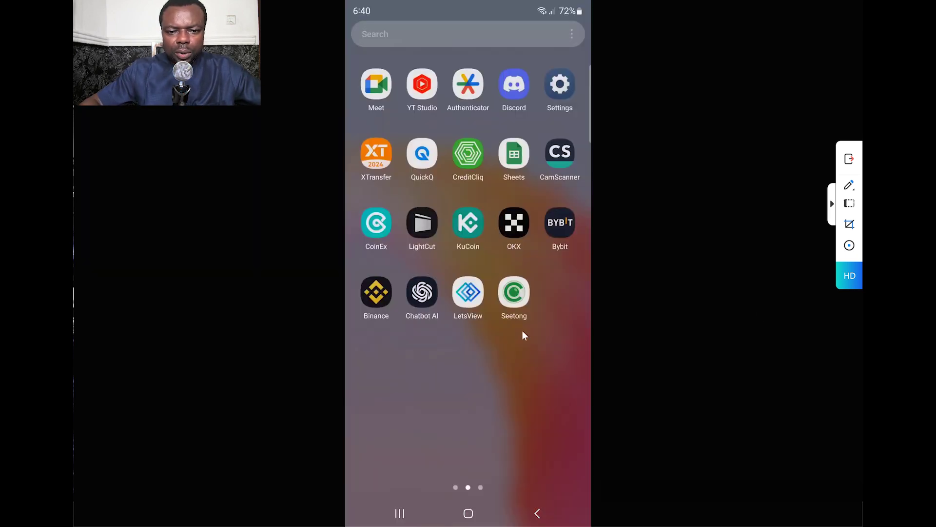
left_click(375, 301)
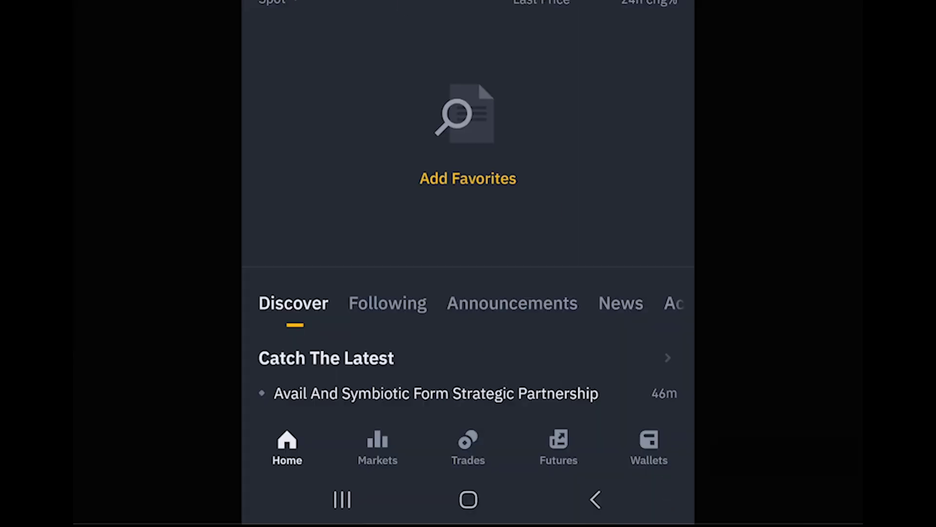
- Open Binance's Send USDT form via Wallets, Withdraw and Send via Crypto Network
left_click(654, 454)
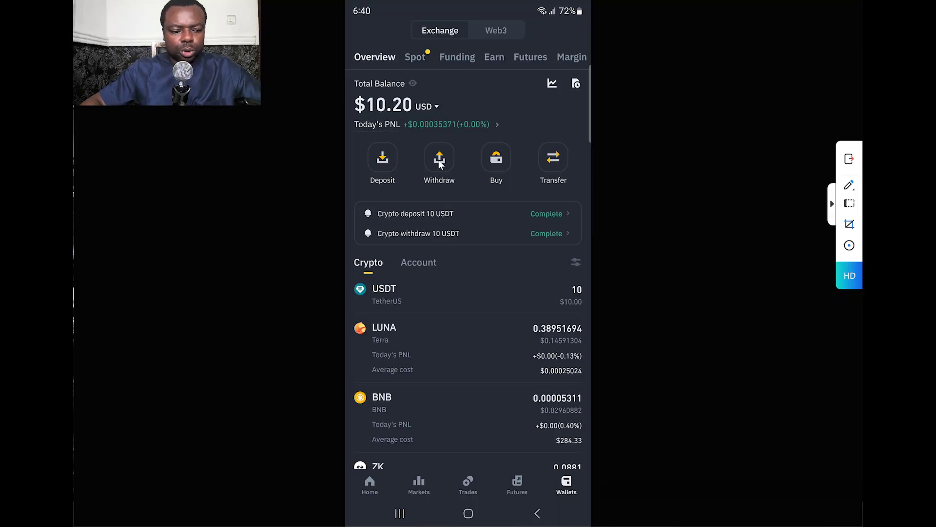
left_click(440, 162)
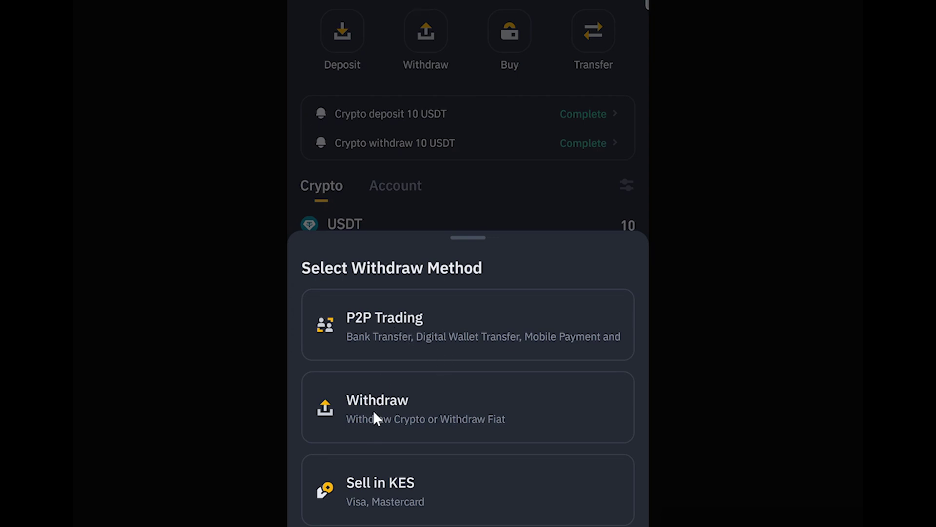
left_click(424, 409)
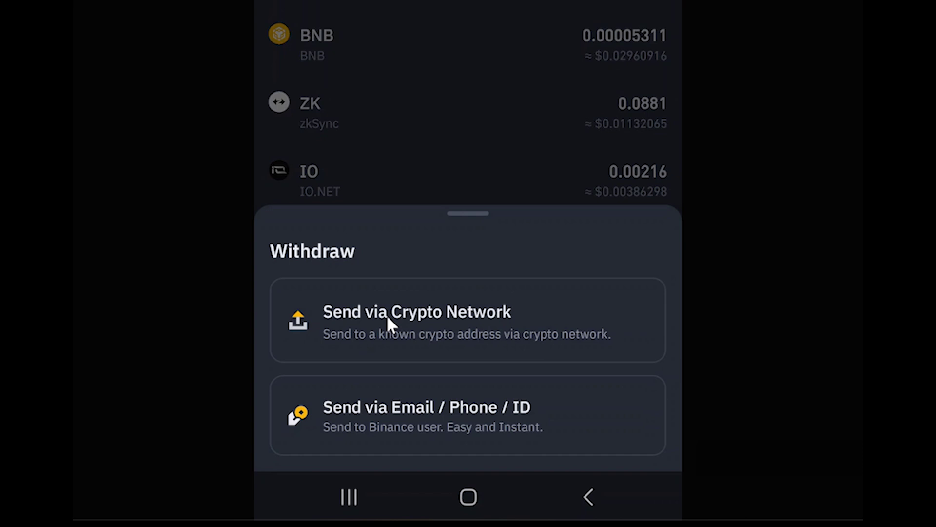
left_click(455, 321)
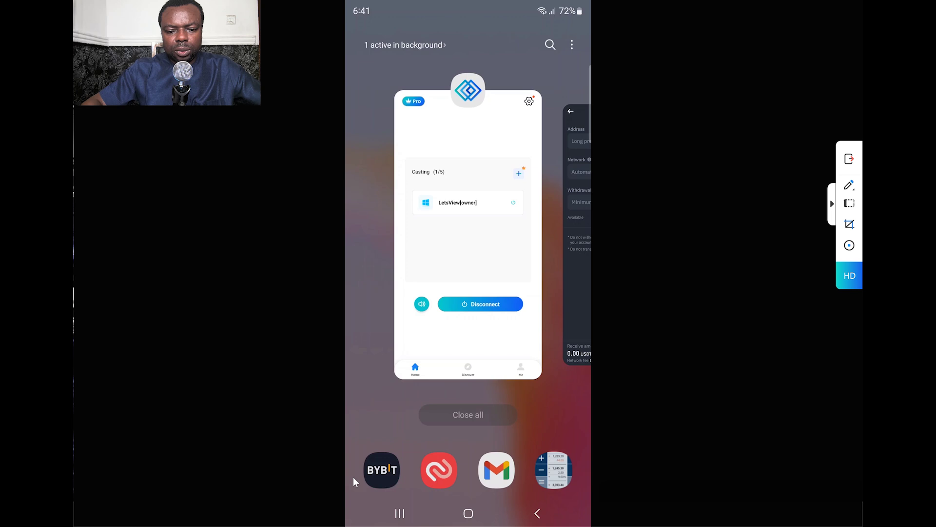
- Switch to Bybit and start a deposit from the My Assets page
left_click(382, 469)
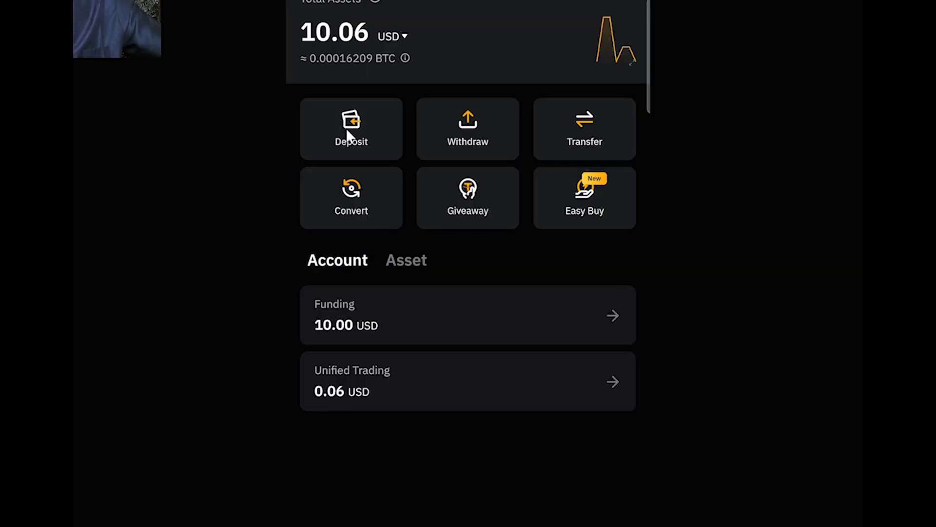
left_click(345, 131)
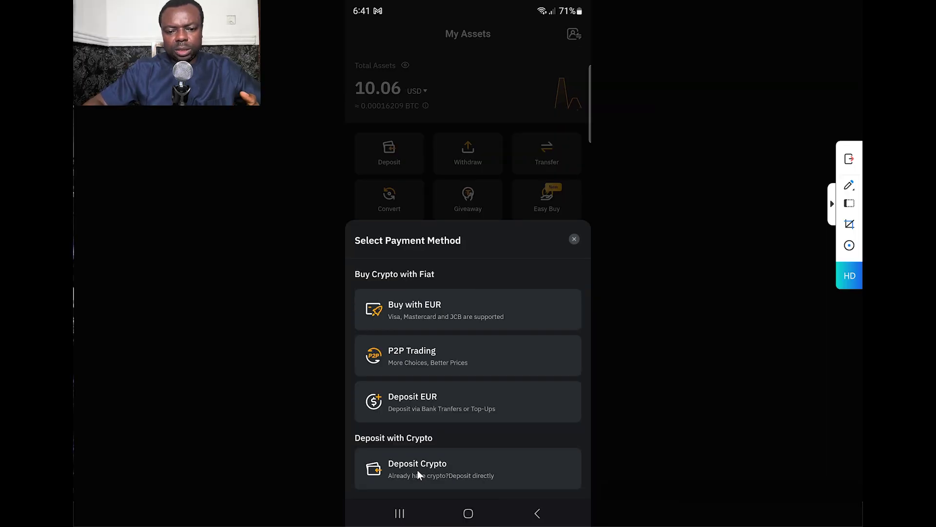
- Copy Bybit's USDT deposit address on the BSC (BEP20) network after acknowledging the network notice
left_click(418, 470)
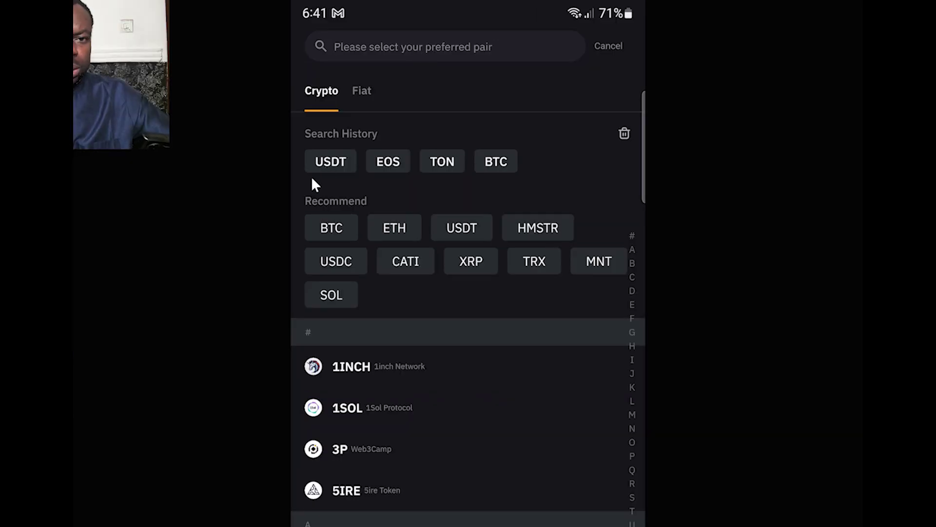
left_click(312, 163)
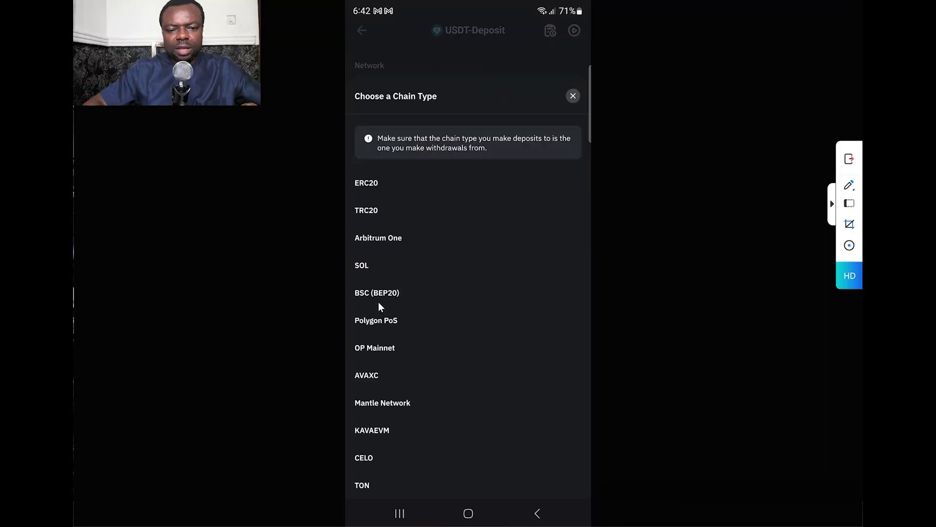
left_click(302, 371)
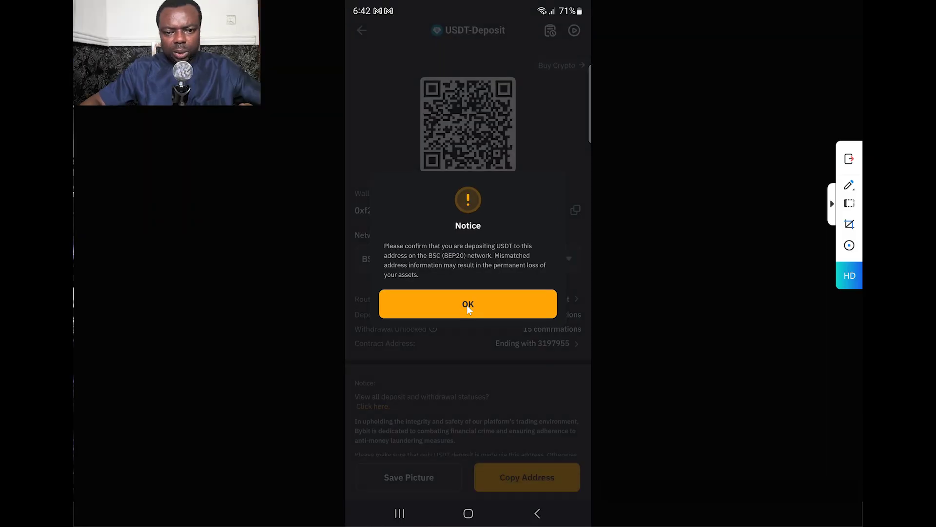
left_click(468, 304)
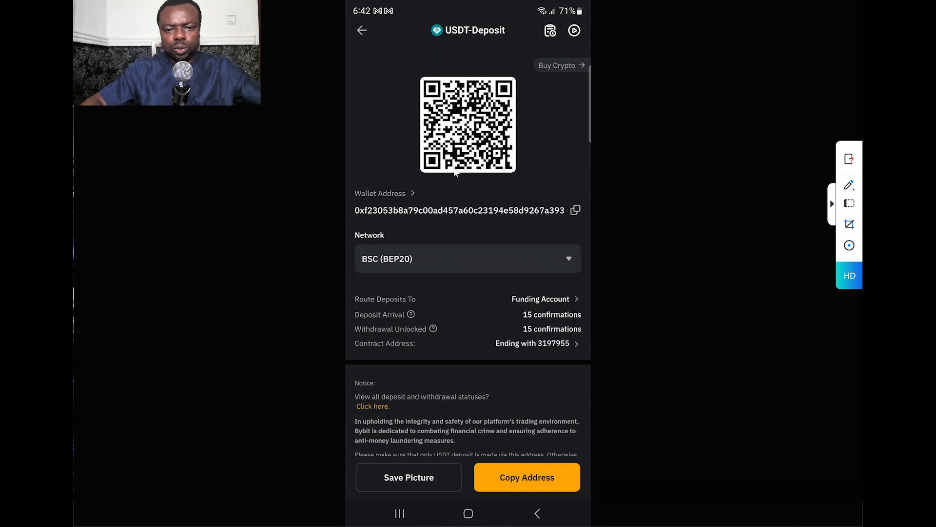
left_click(577, 210)
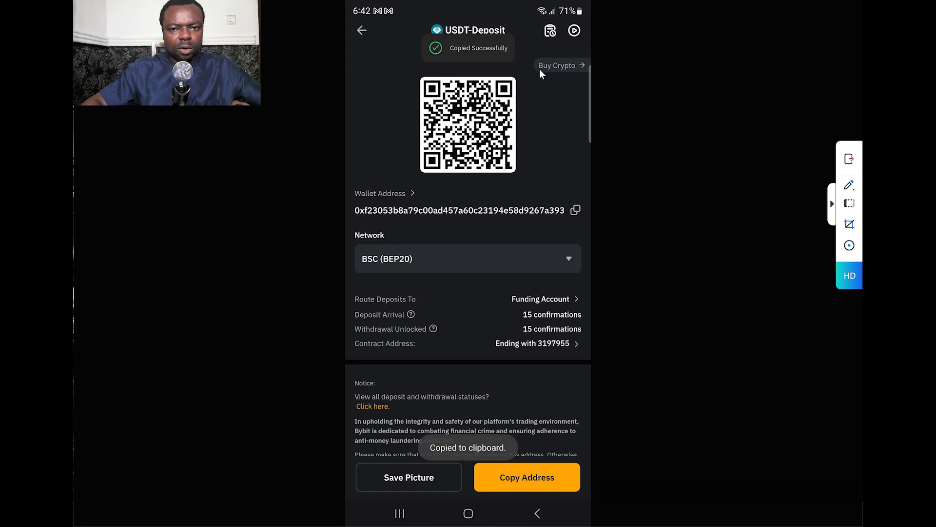
left_click(400, 513)
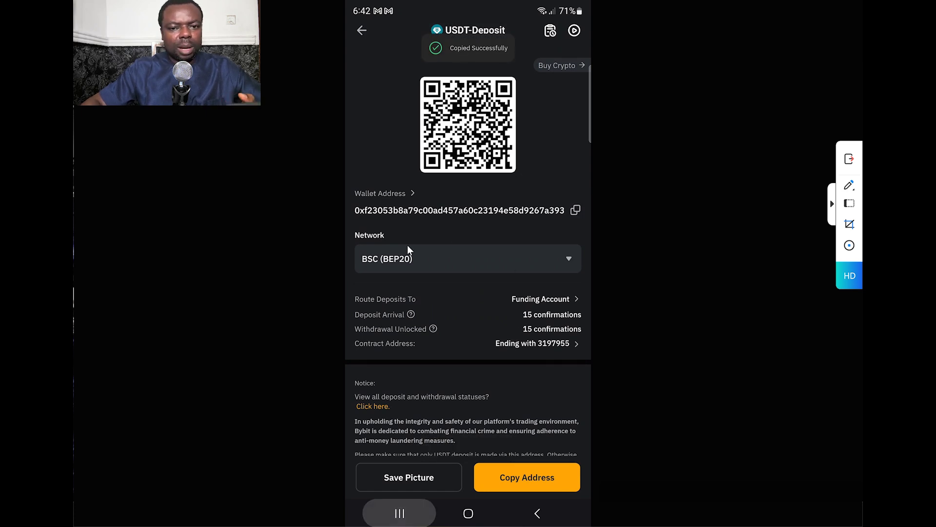
- Paste the Bybit address into Binance's Address field and select BNB Smart Chain (BEP20) as the network
left_click(431, 132)
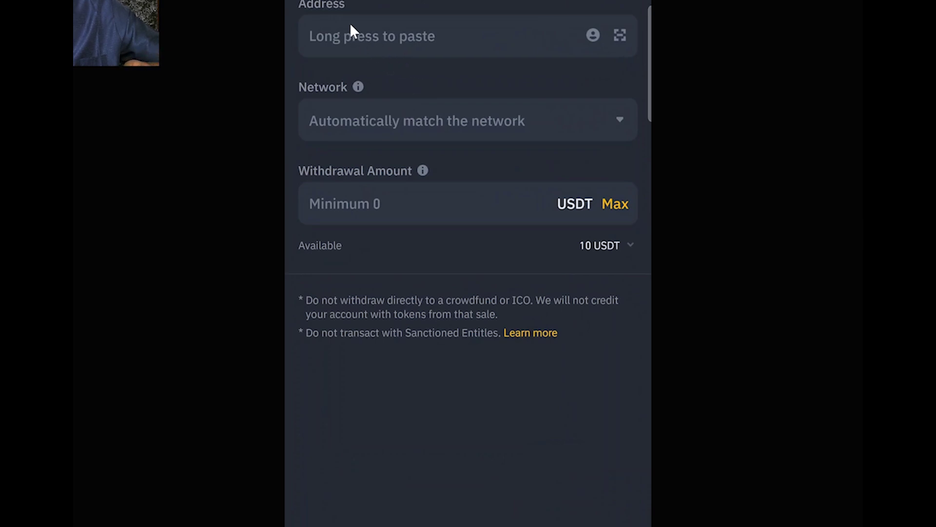
left_click(312, 47)
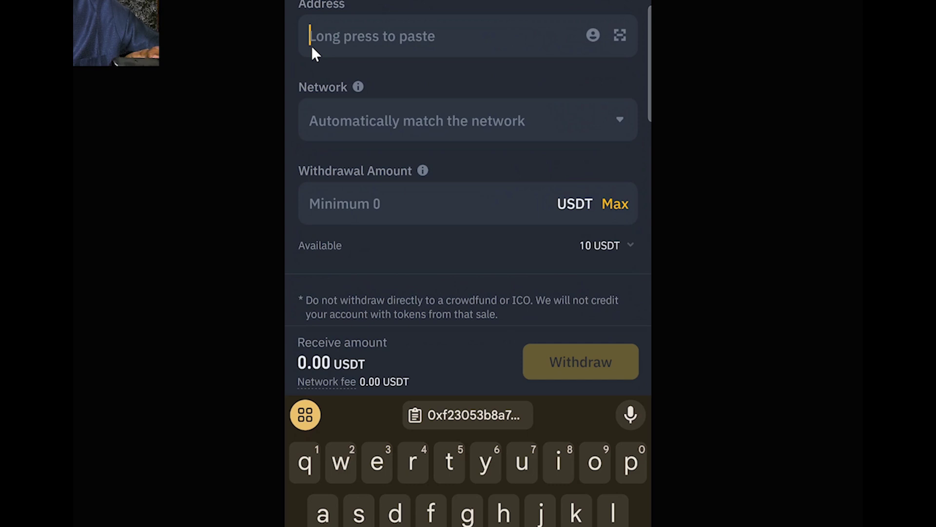
left_click(312, 47)
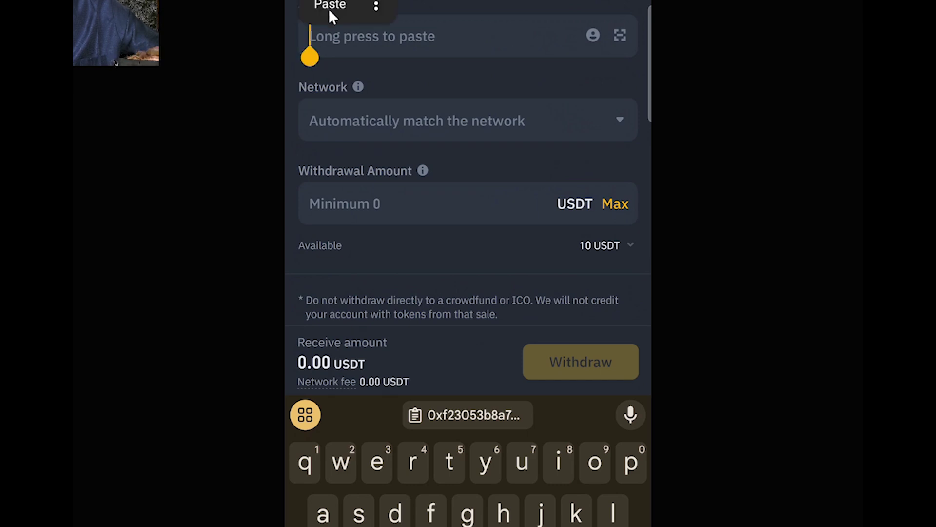
left_click(326, 17)
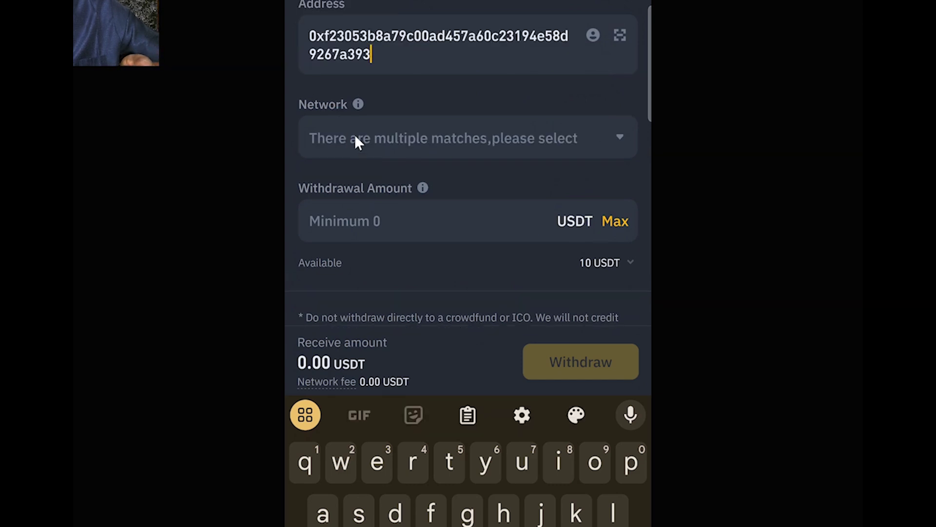
left_click(354, 141)
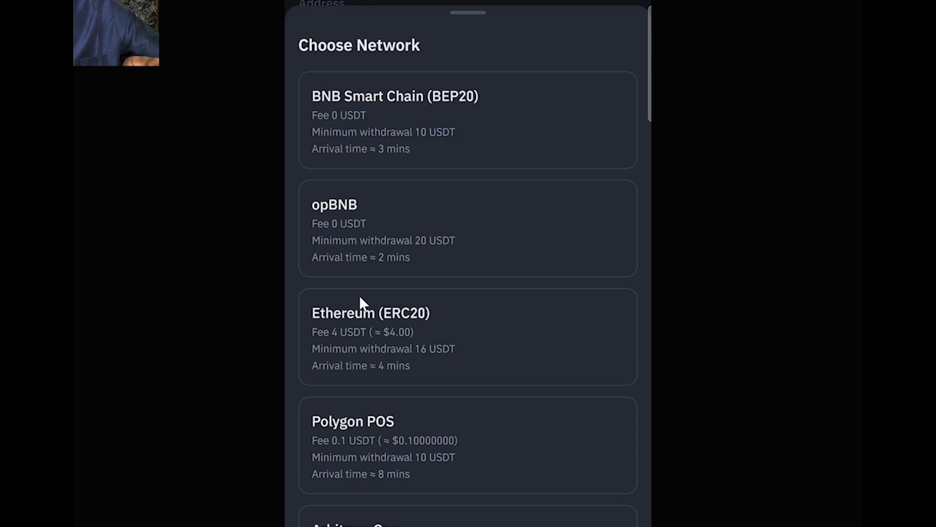
left_click(425, 165)
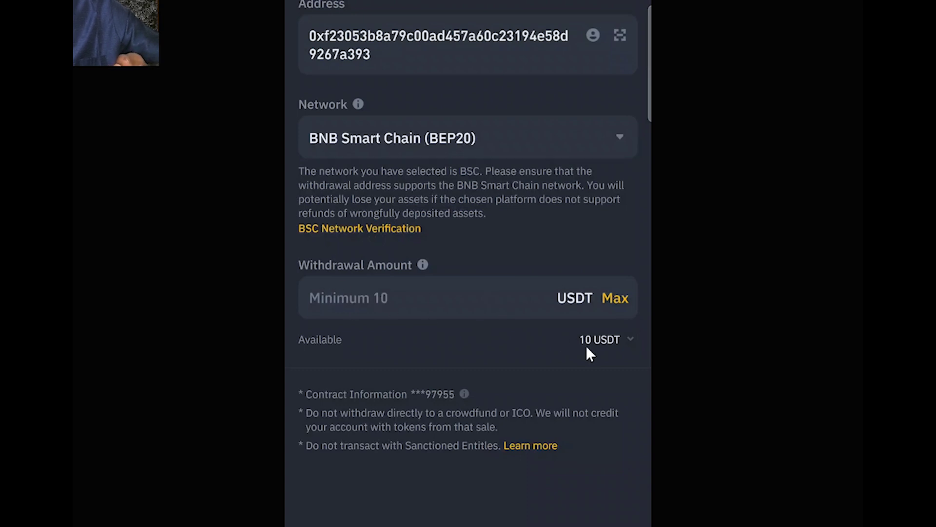
- Withdraw the maximum 10 USDT and confirm the summary showing a 0 USDT network fee
left_click(620, 305)
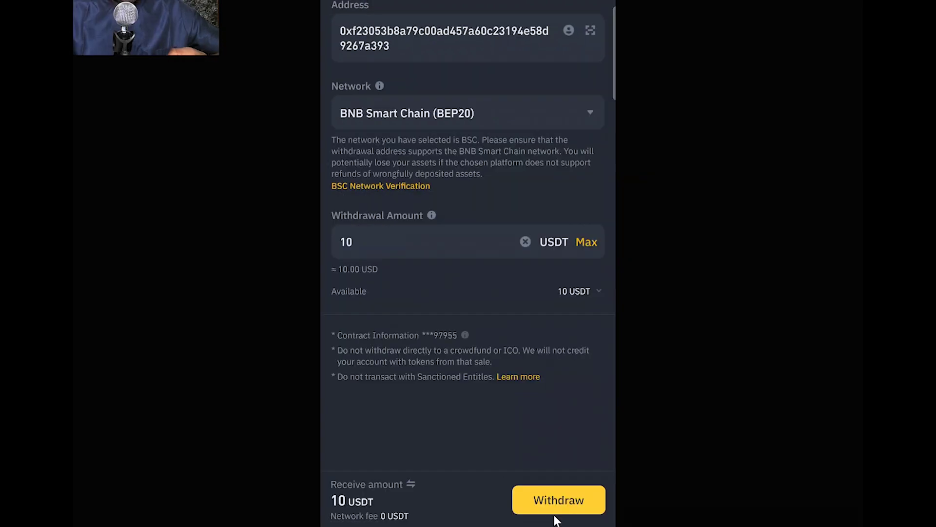
left_click(557, 521)
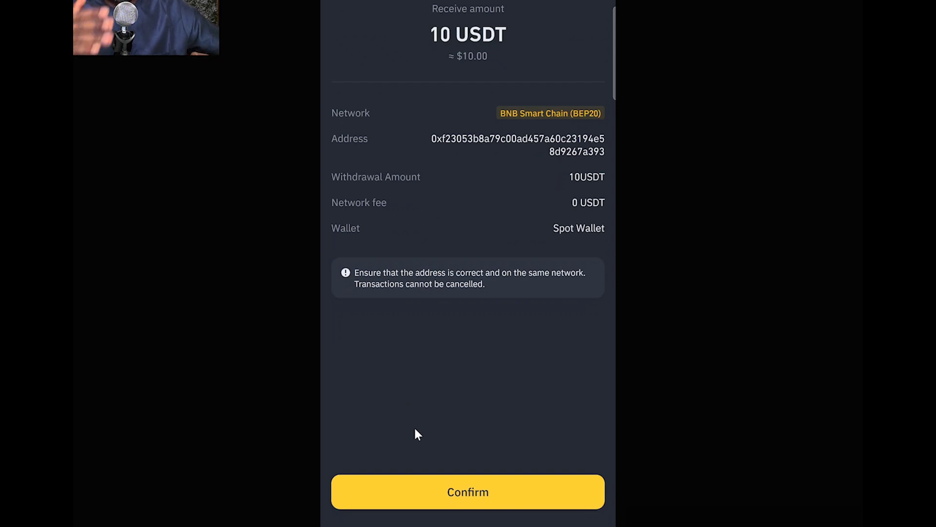
left_click(468, 486)
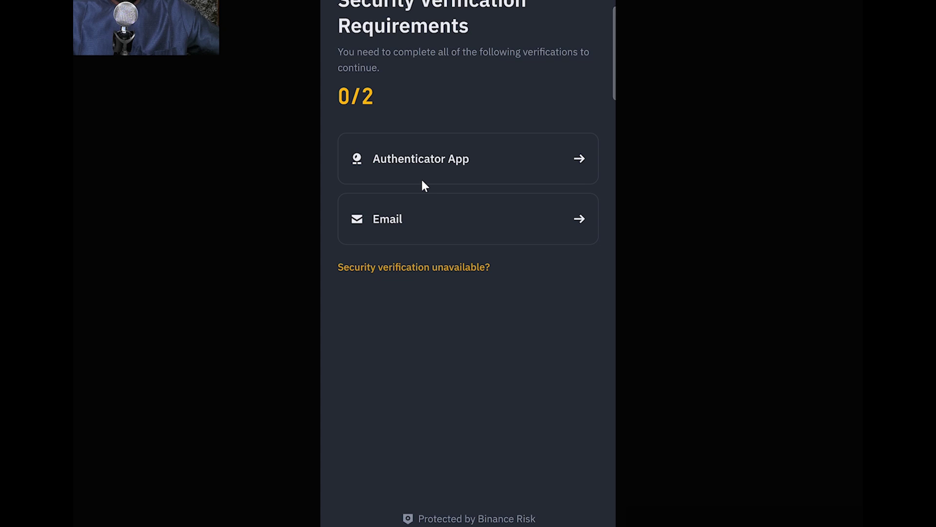
- Submit the authenticator code, then paste the emailed verification code copied from the mail app
left_click(428, 162)
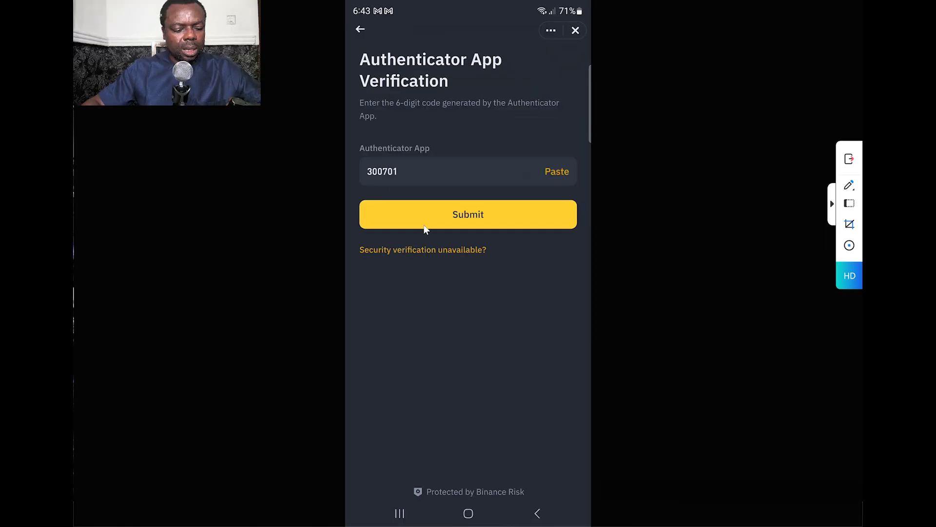
left_click(416, 195)
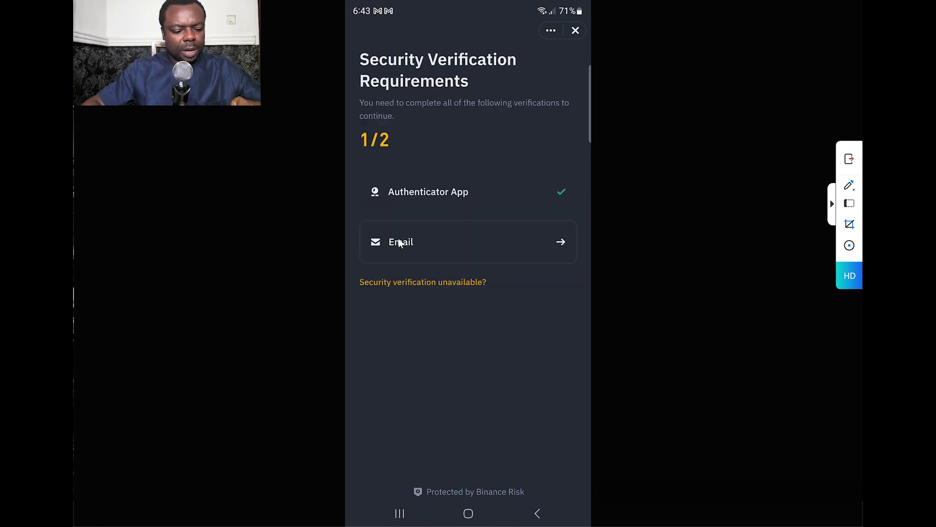
left_click(399, 243)
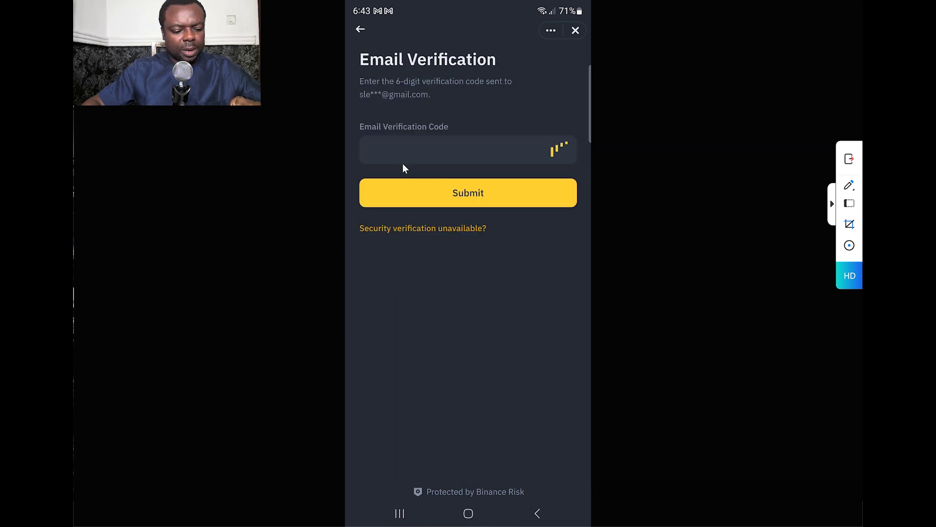
key("alt+s")
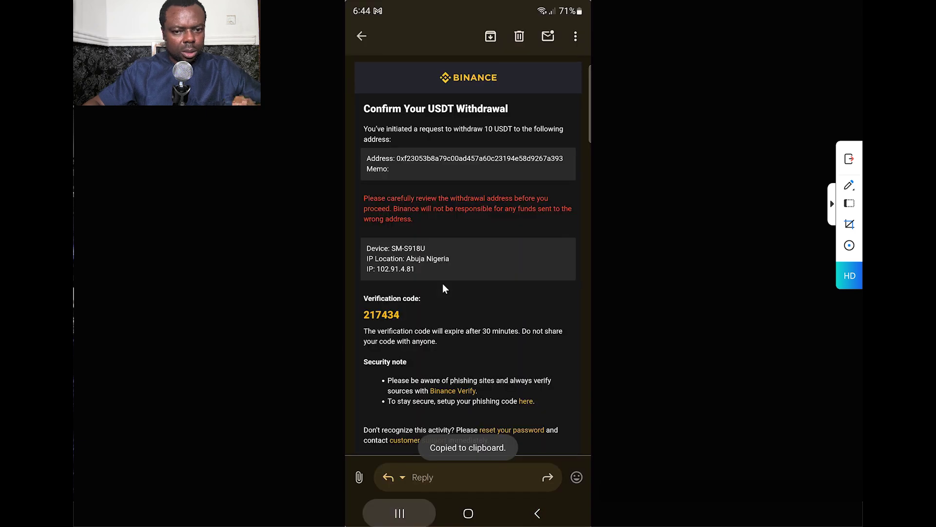
key("alt+s")
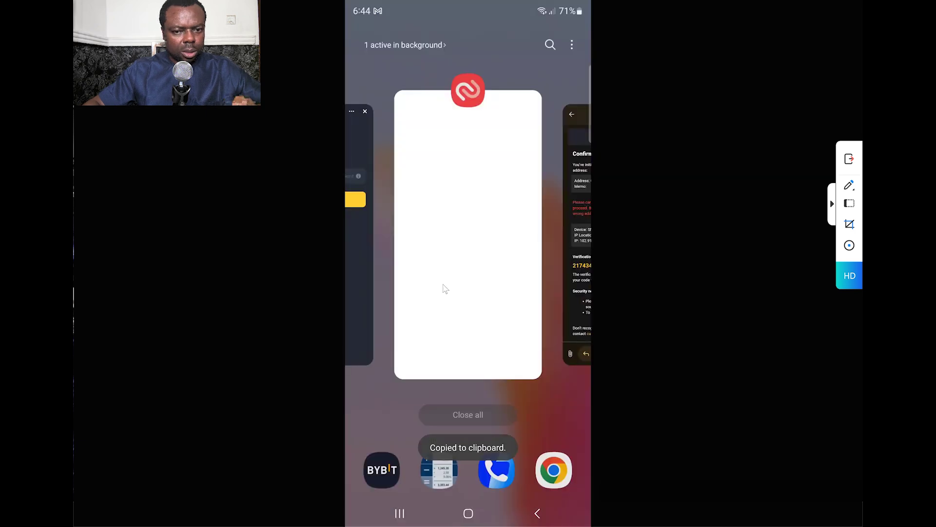
left_click(443, 285)
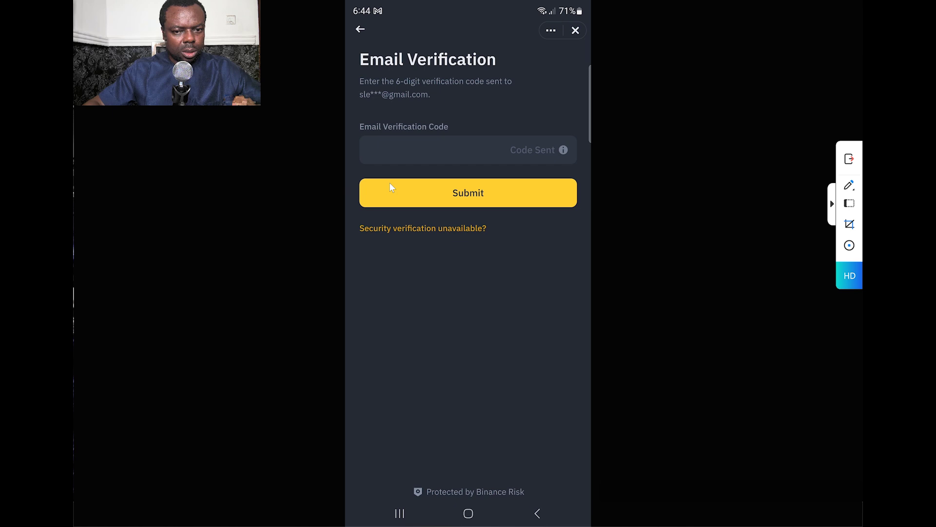
left_click(370, 152)
left_click(377, 129)
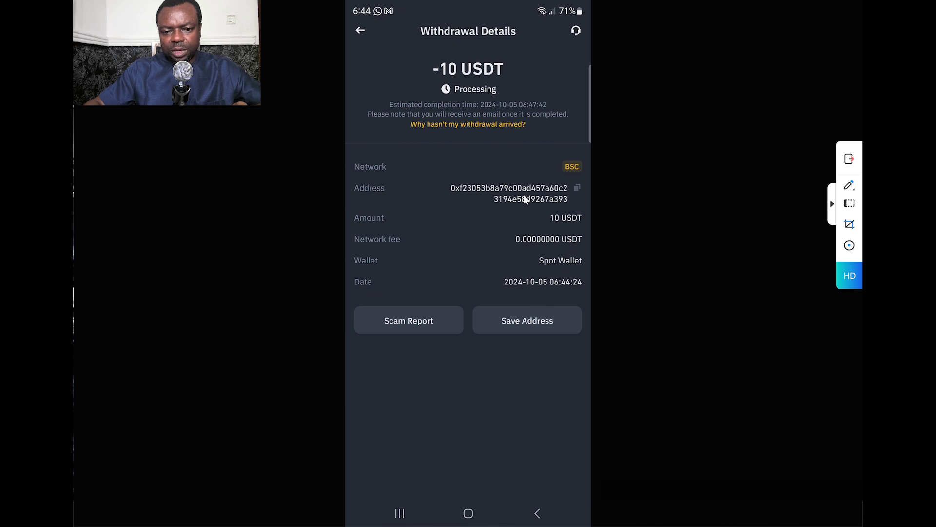
- Refresh the Withdrawal Details page to update the 10 USDT withdrawal status to Completed
left_click_drag(453, 93, 453, 141)
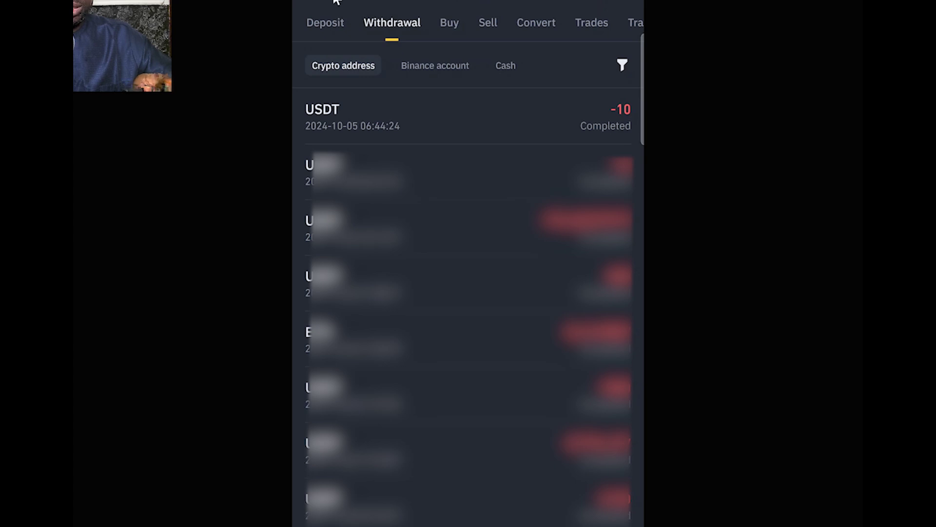
left_click_drag(373, 4, 365, 68)
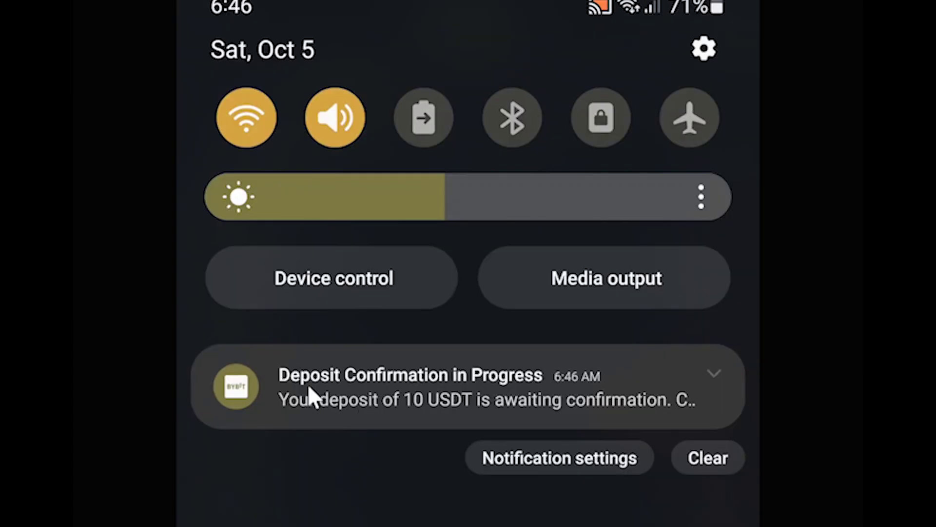